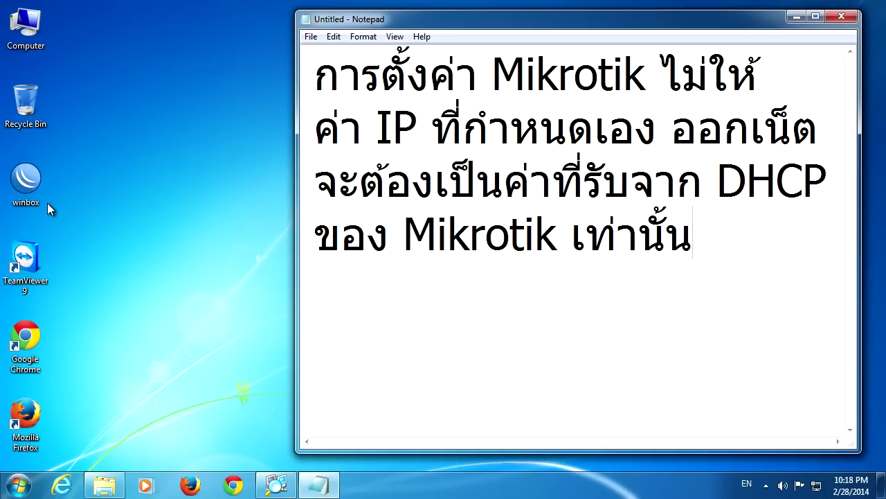
Launch WinBox, connect to the main router at 192.168.1.1 as admin, and open its ARP list.
double_click(38, 182)
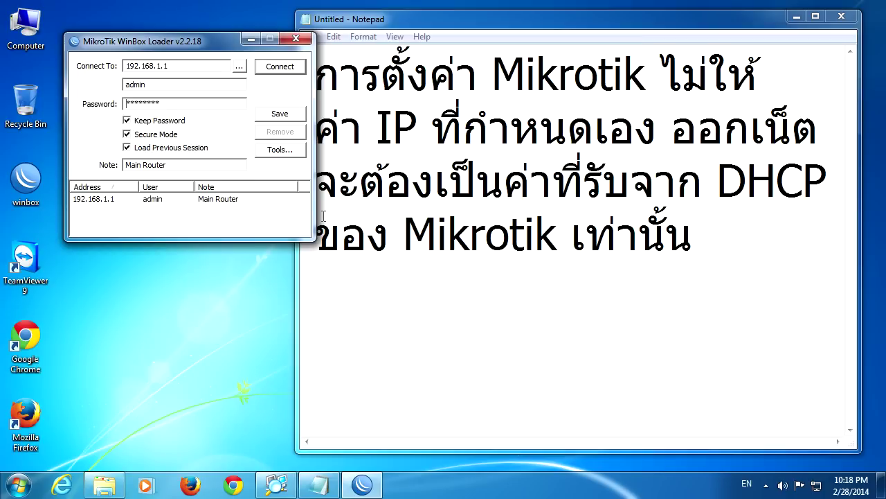
click(281, 67)
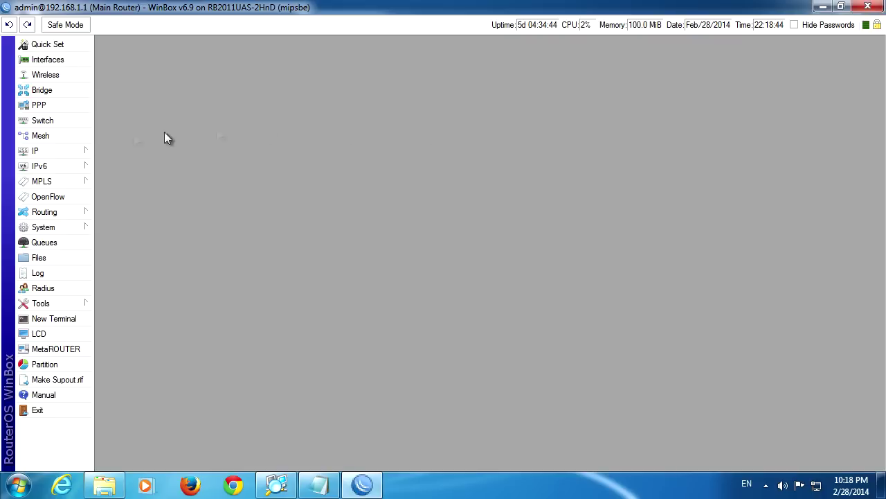
click(57, 152)
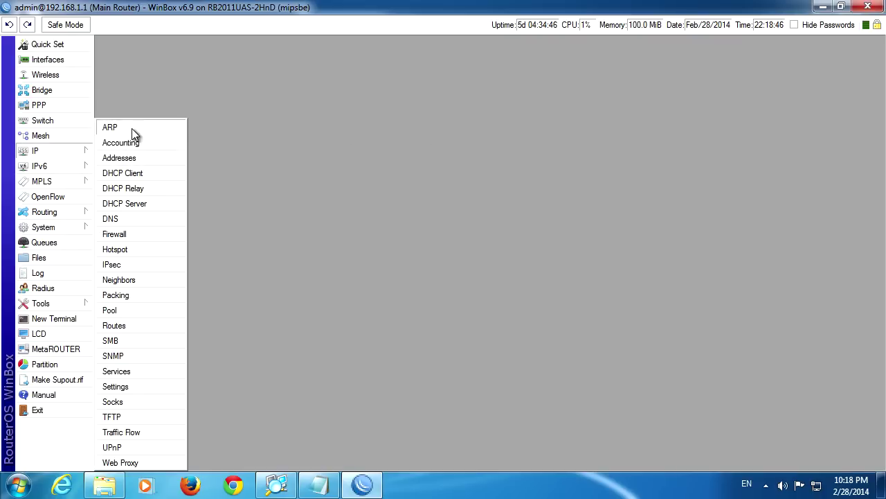
click(160, 128)
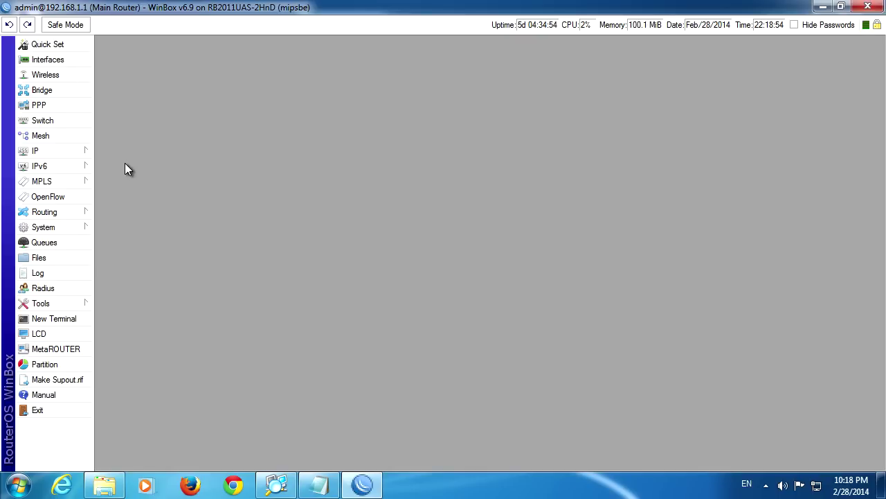
click(42, 151)
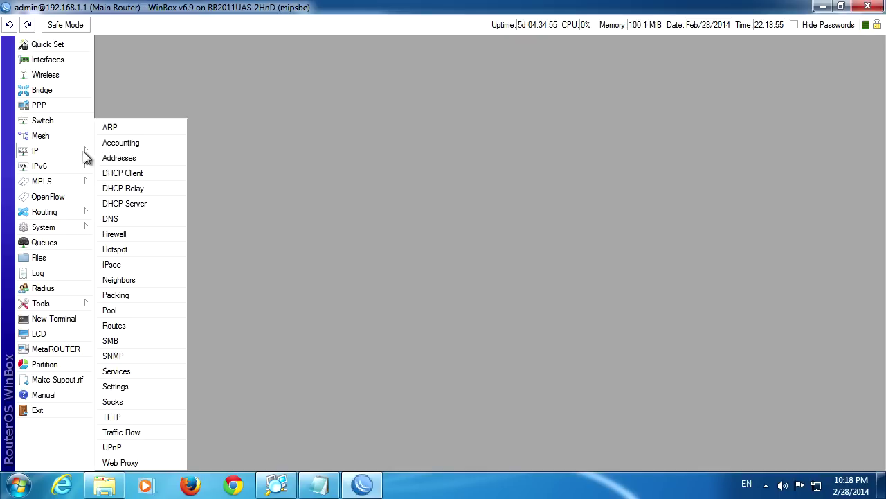
click(143, 129)
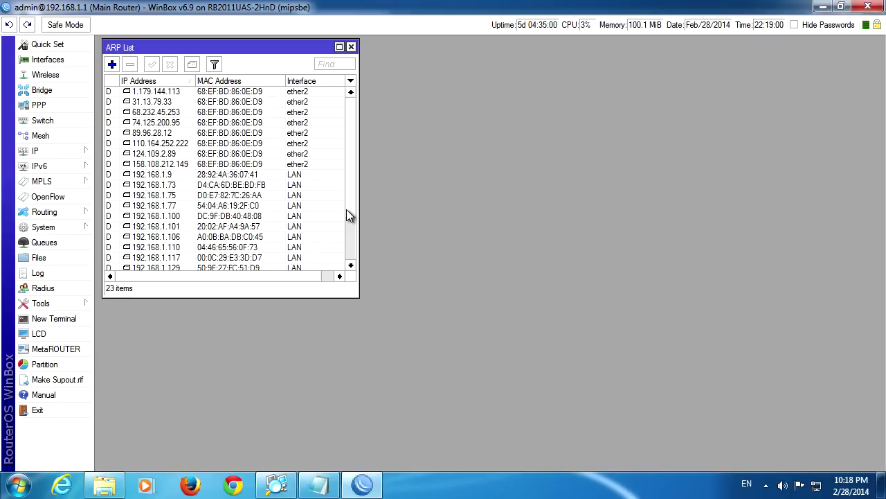
Sort the ARP list by interface so the LAN entries come first, and select the 192.168.1.77 entry.
click(310, 82)
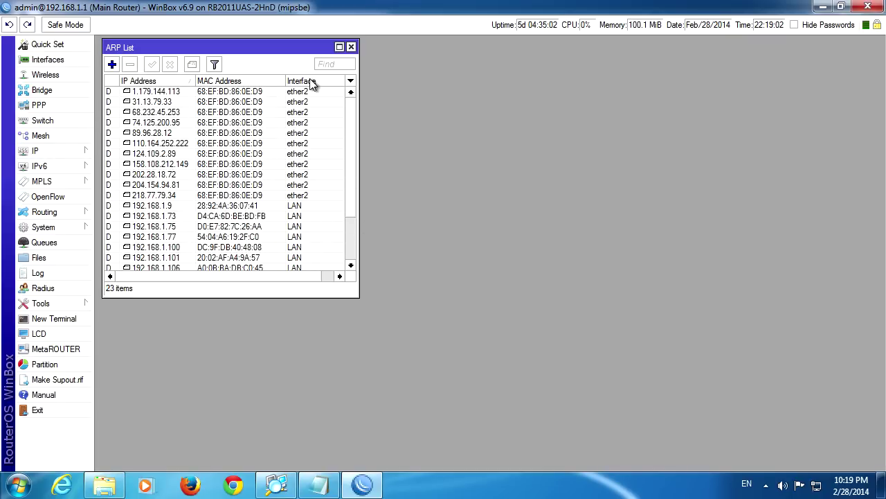
click(309, 81)
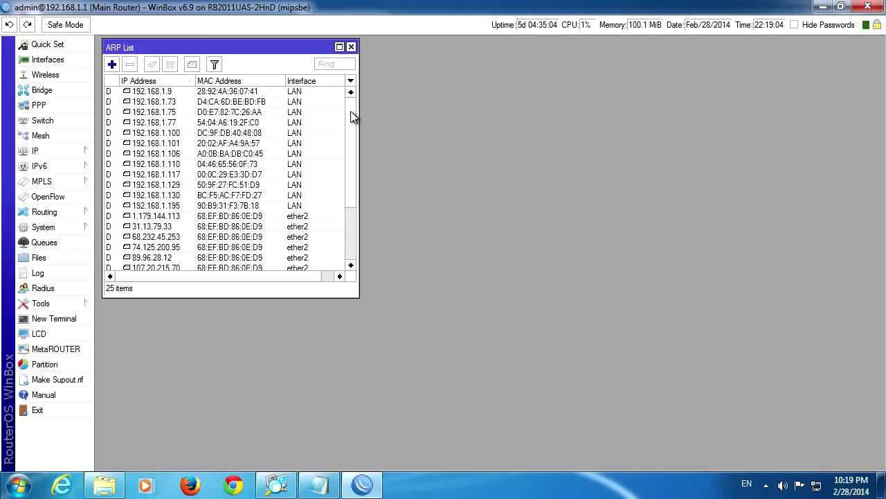
click(239, 122)
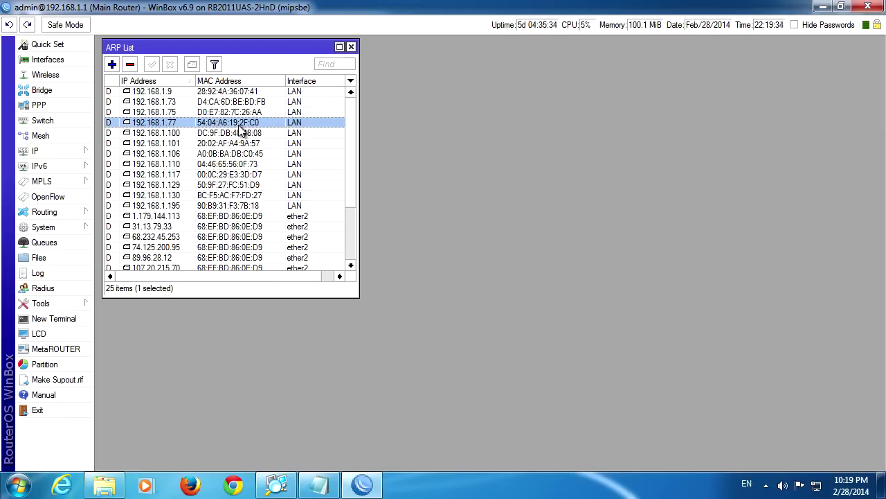
Run arp -a in a Windows Command Prompt, review the listed address pairs from the beginning, and close the prompt.
click(19, 484)
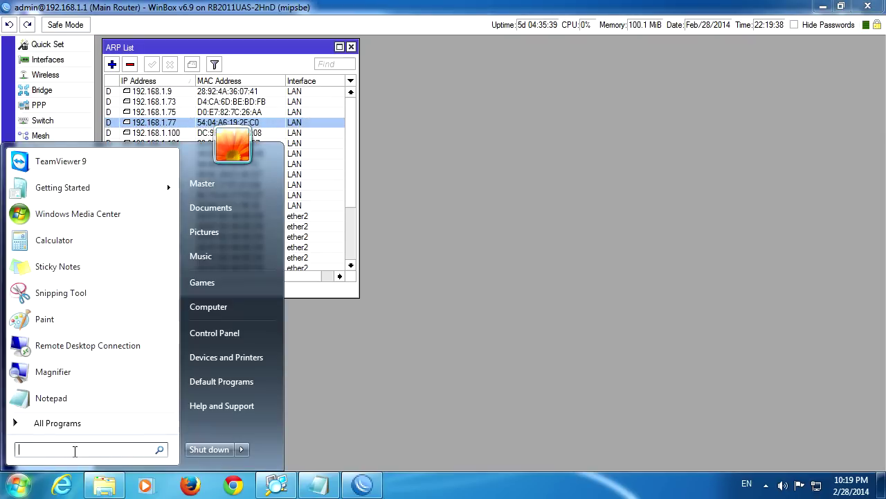
text(cmd)
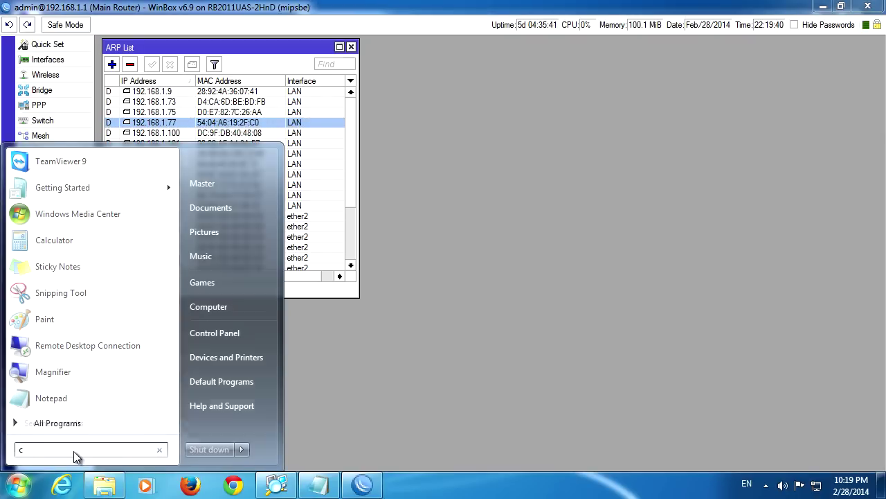
key(Return)
text(ar)
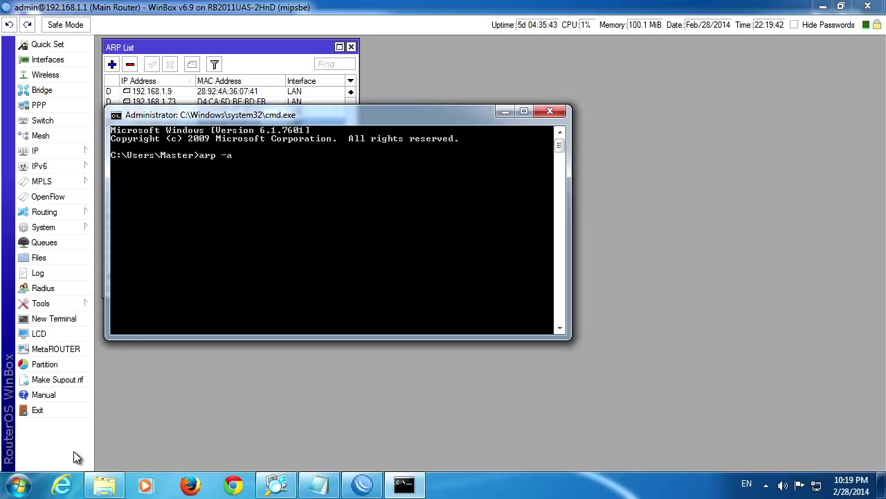
text(p -a)
key(Return)
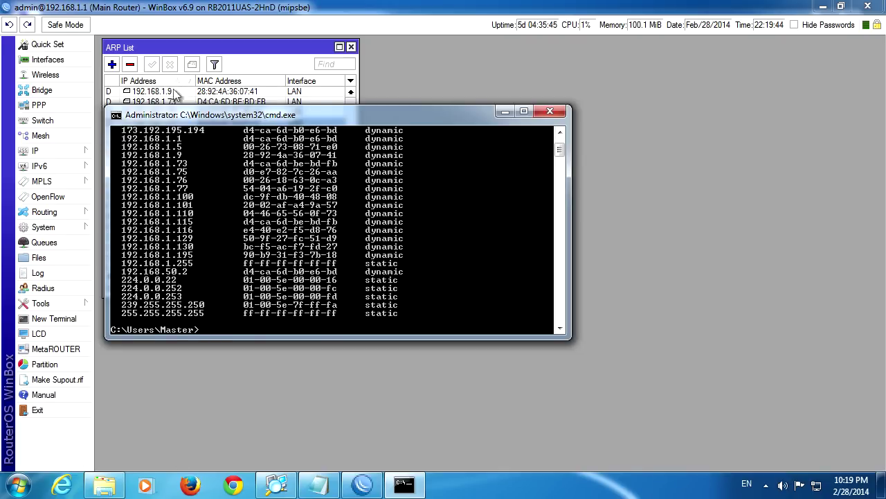
scroll(259, 238, up, 3)
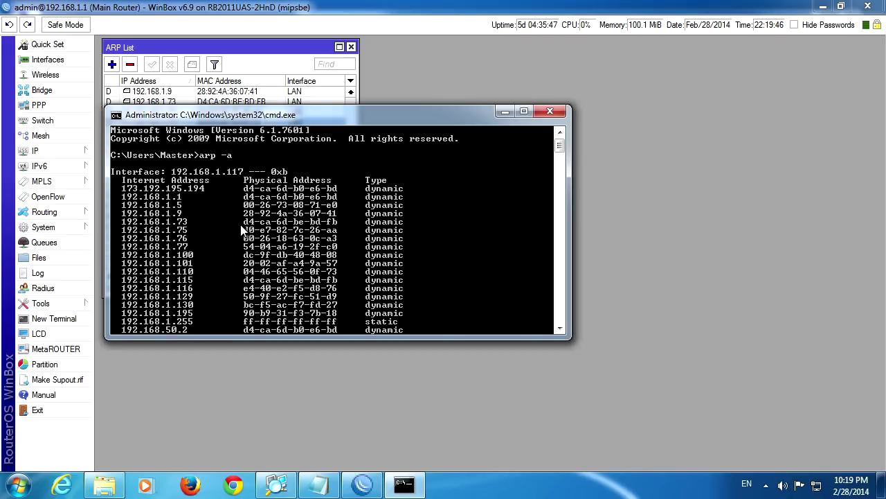
click(557, 109)
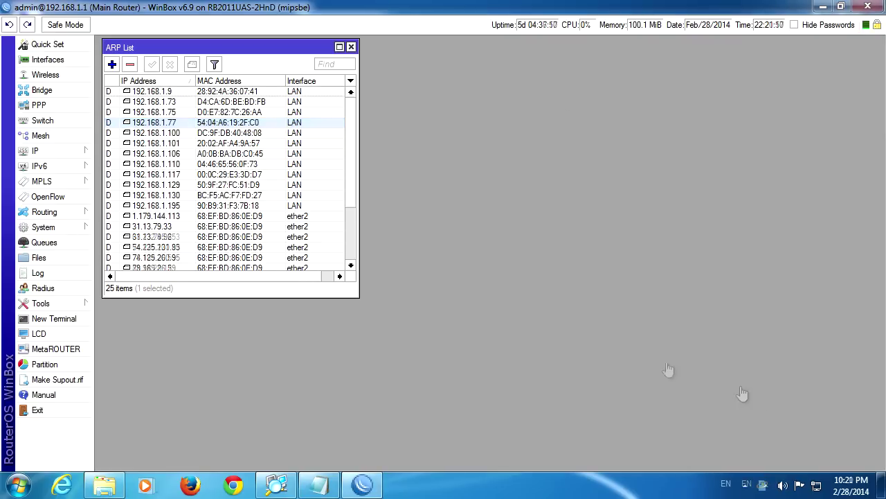
Open the DHCP Server window and the router's interface list.
click(73, 161)
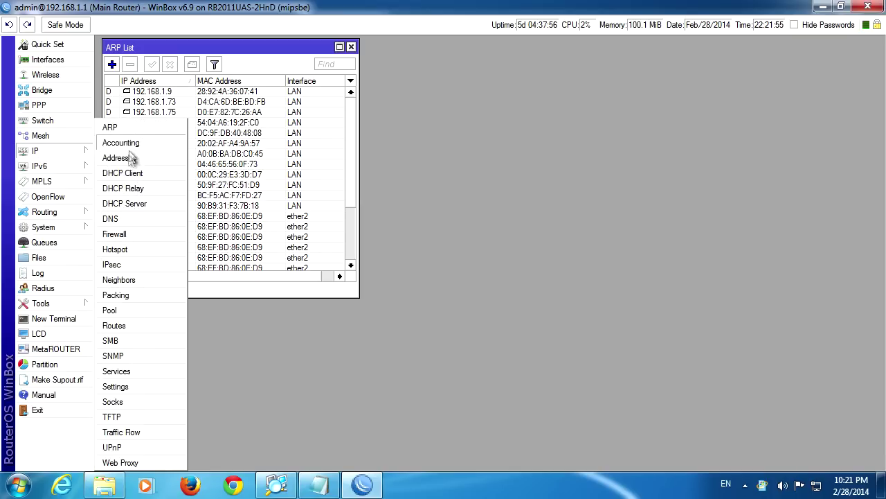
click(119, 208)
click(39, 62)
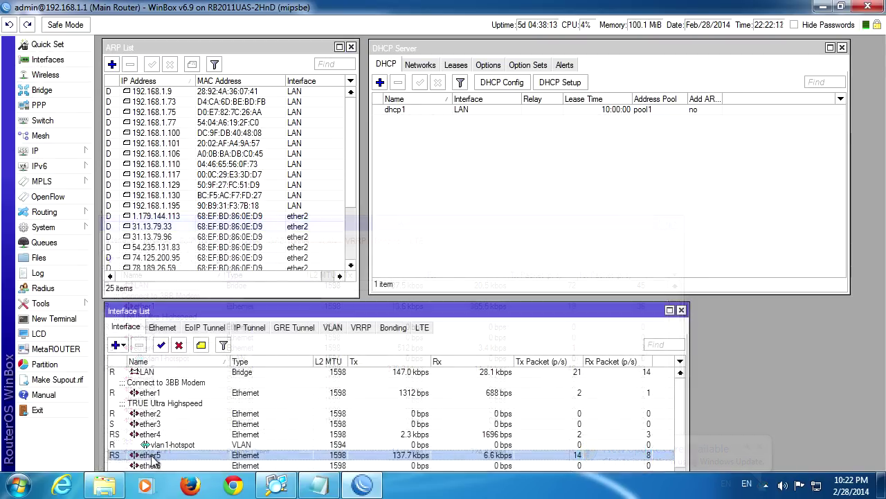
Set the ARP mode of the ether5 interface to reply-only and save the interface.
double_click(151, 456)
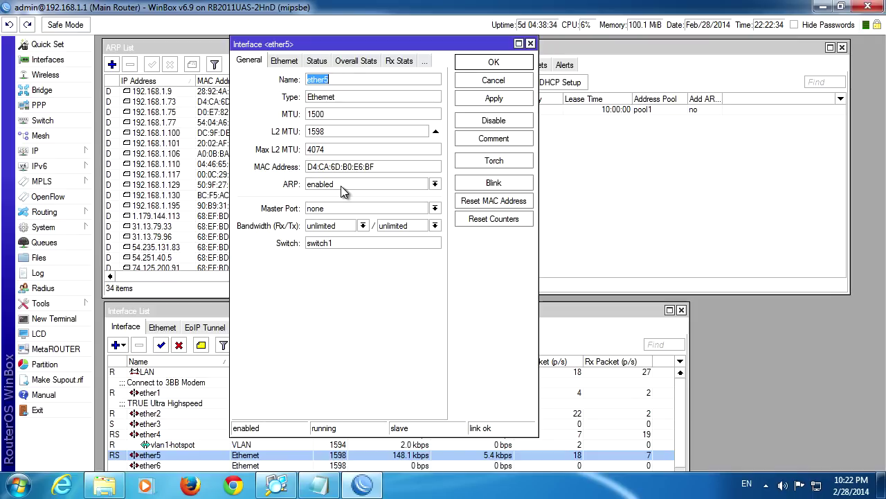
click(342, 189)
click(329, 221)
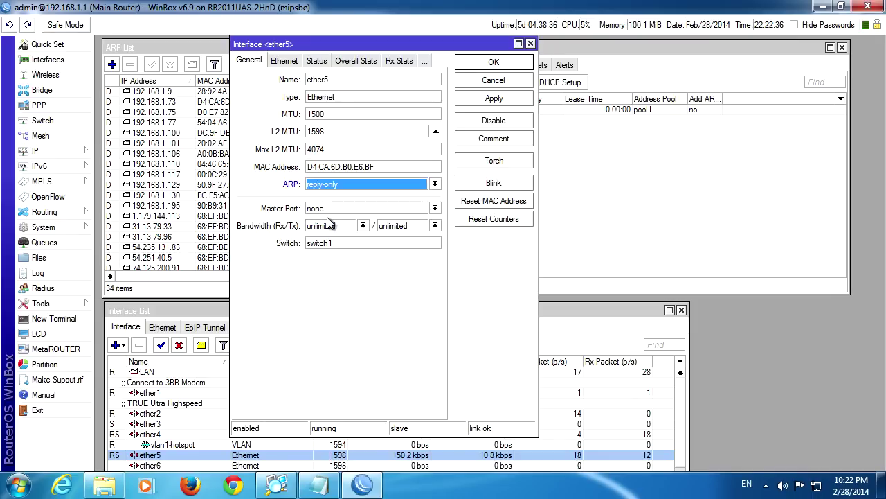
click(475, 101)
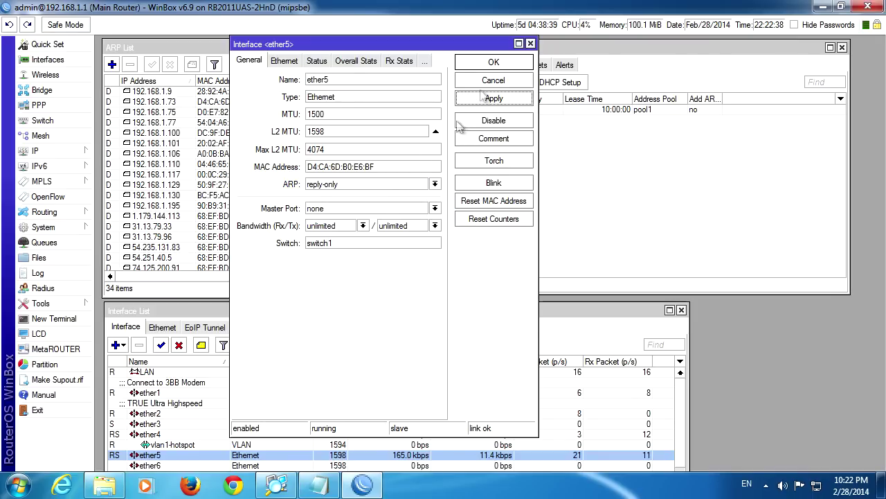
click(493, 63)
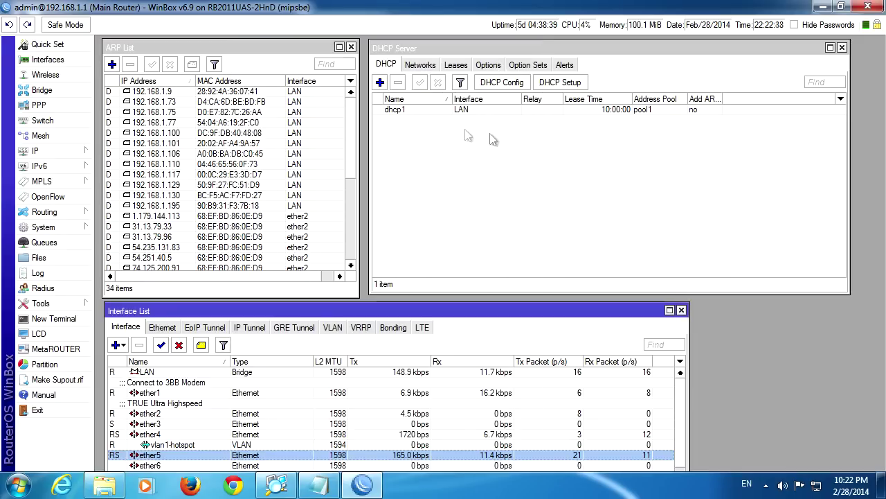
Enable Add ARP For Leases on the dhcp1 server and save its settings.
double_click(396, 111)
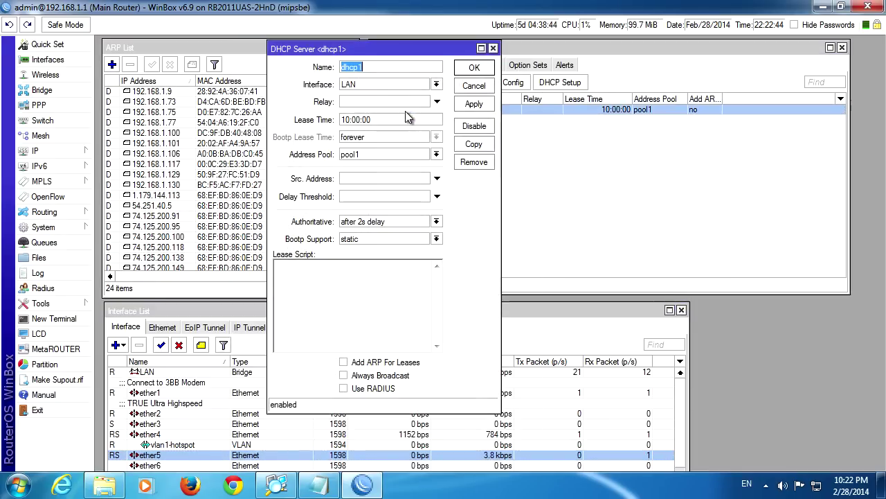
drag(443, 54, 405, 55)
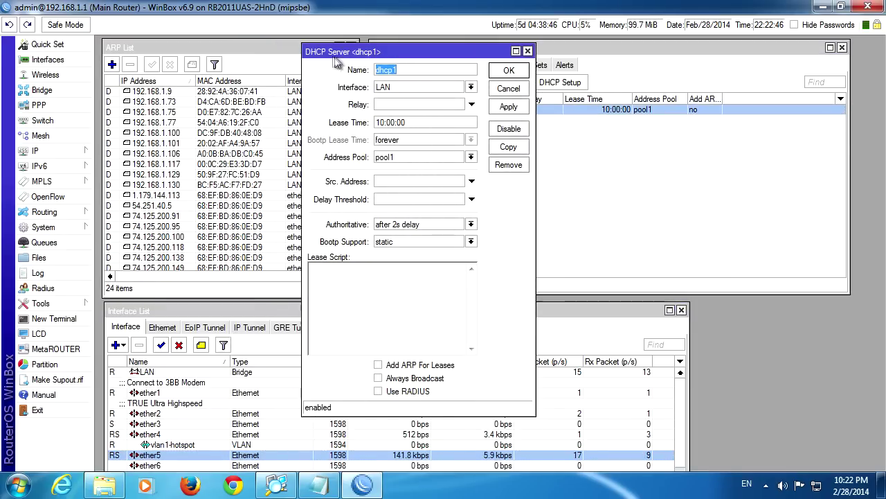
click(397, 368)
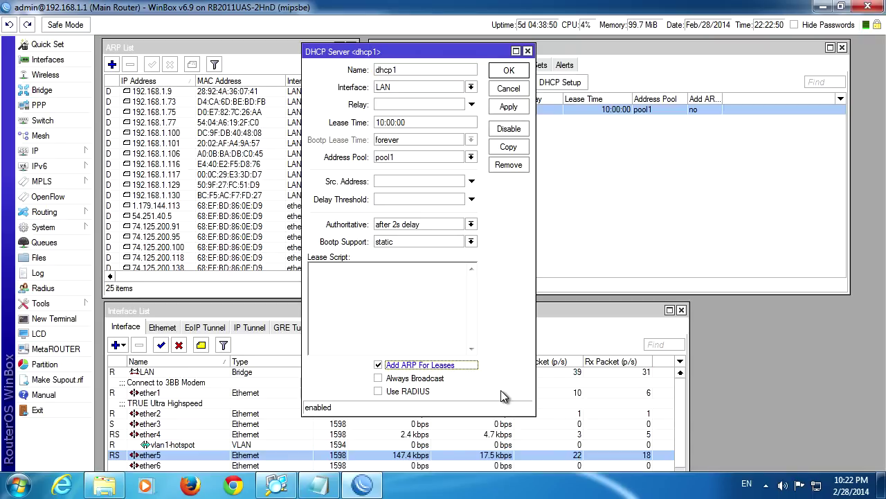
click(518, 109)
click(510, 72)
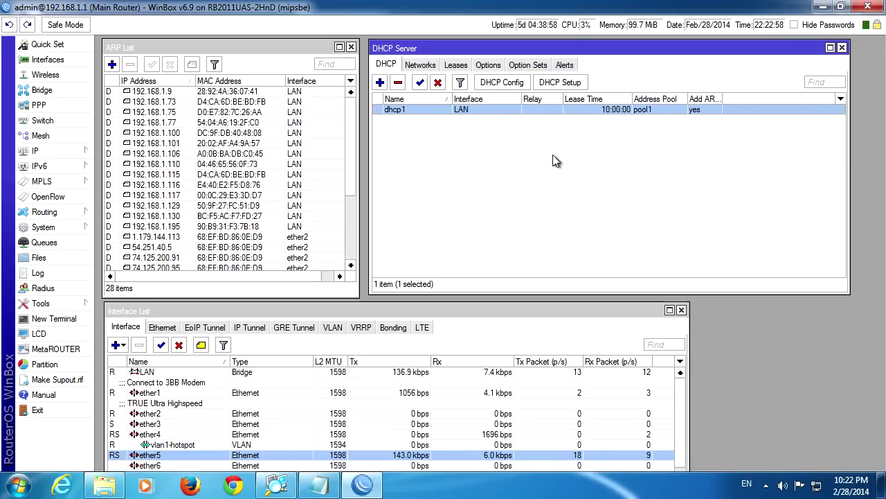
Review the dhcp1 server settings without changing them, and select the 192.168.1.100 entry in the ARP list.
double_click(567, 113)
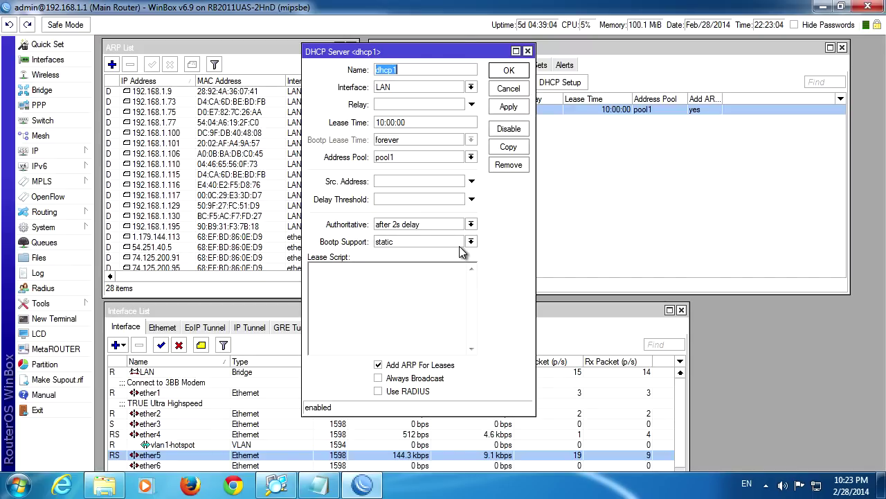
click(509, 90)
click(226, 134)
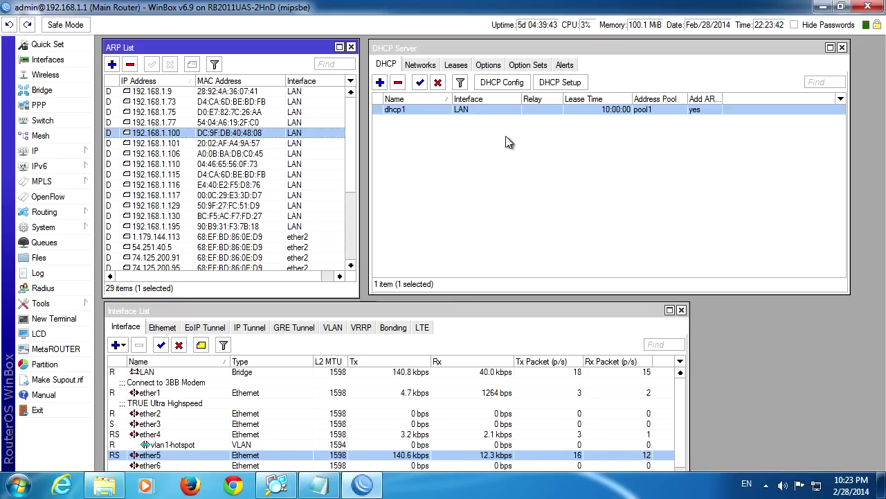
Examine the DHCP leases, comparing the dynamic entries with the fixed ones such as 192.168.1.72.
click(457, 66)
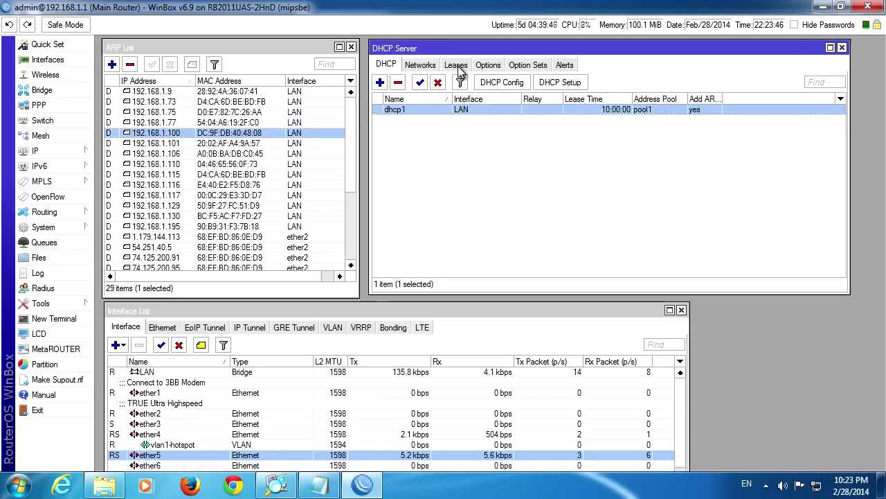
click(569, 172)
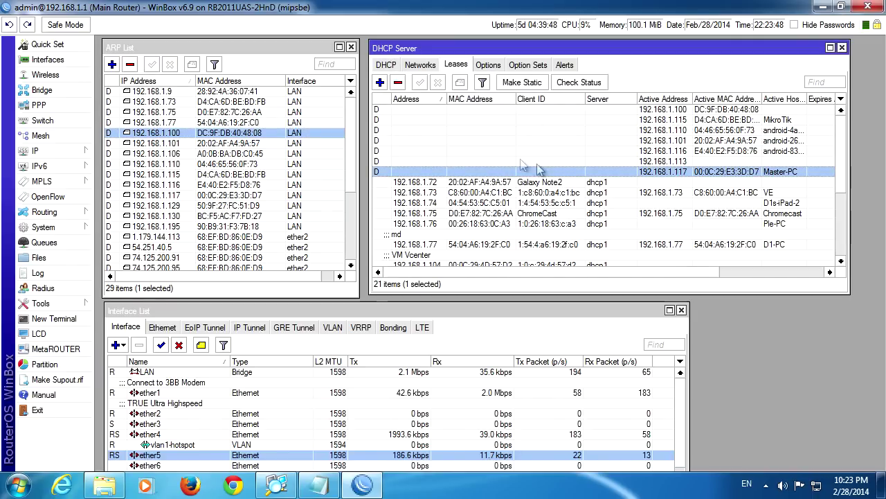
click(497, 112)
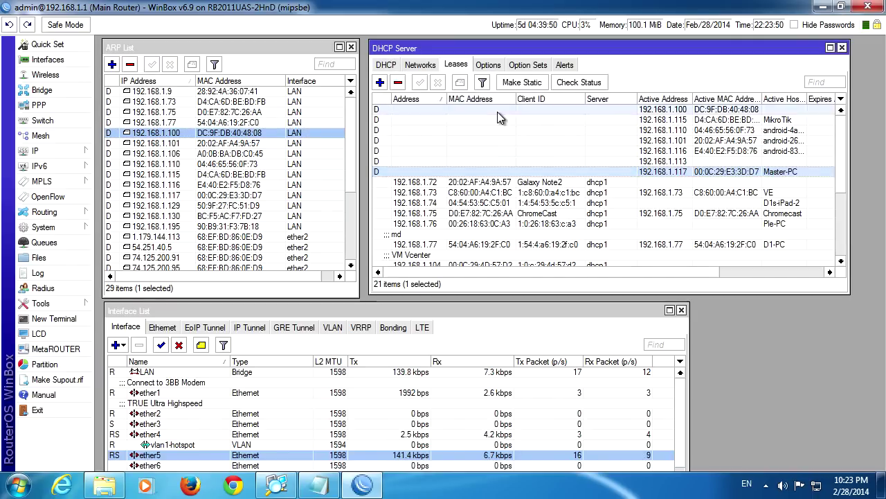
click(388, 172)
click(385, 110)
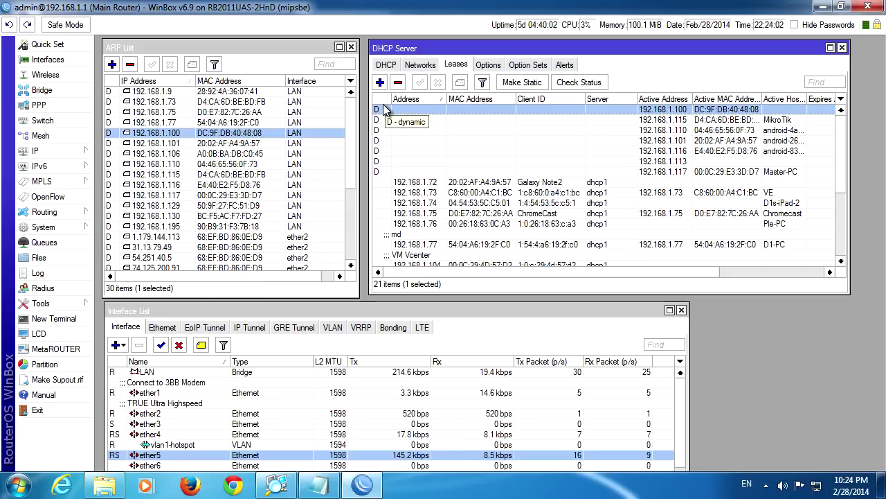
click(409, 182)
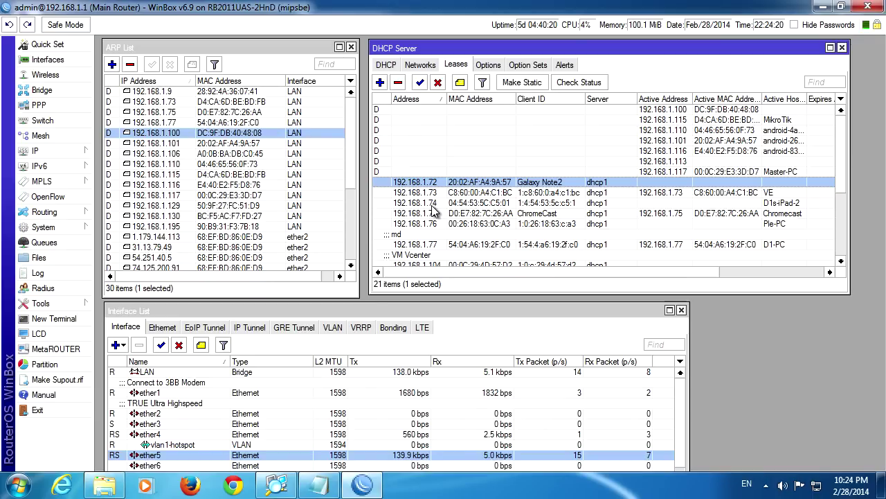
click(518, 151)
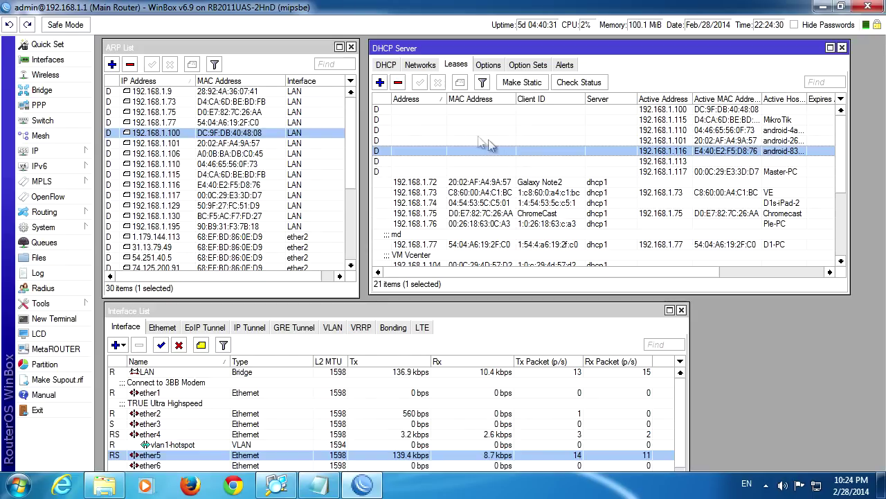
click(495, 120)
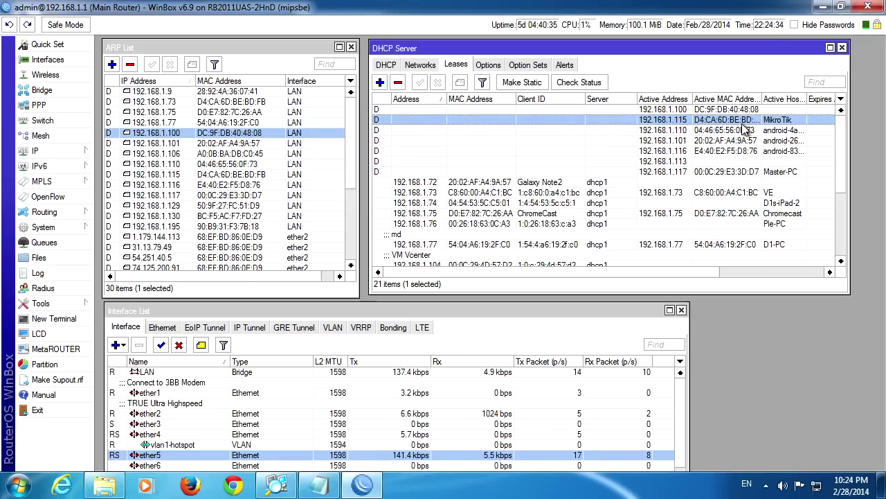
Make the dynamic 192.168.1.115 lease of the MikroTik host static and save it.
double_click(603, 119)
click(558, 203)
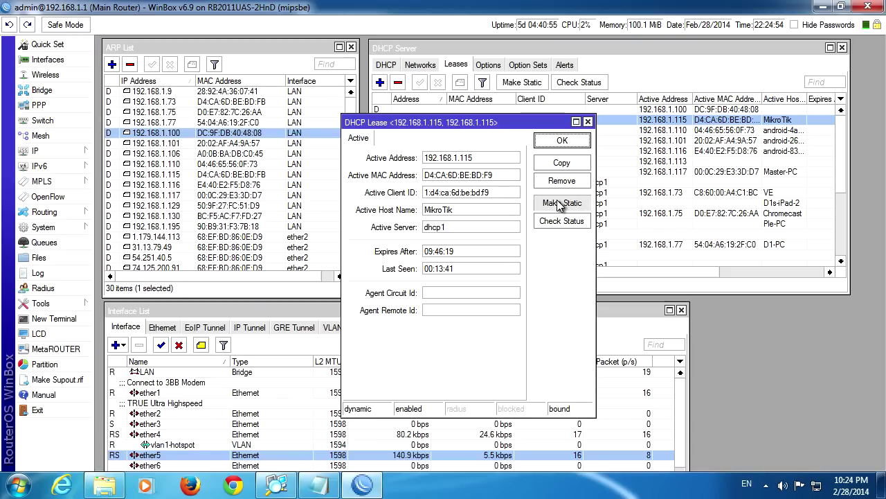
click(561, 141)
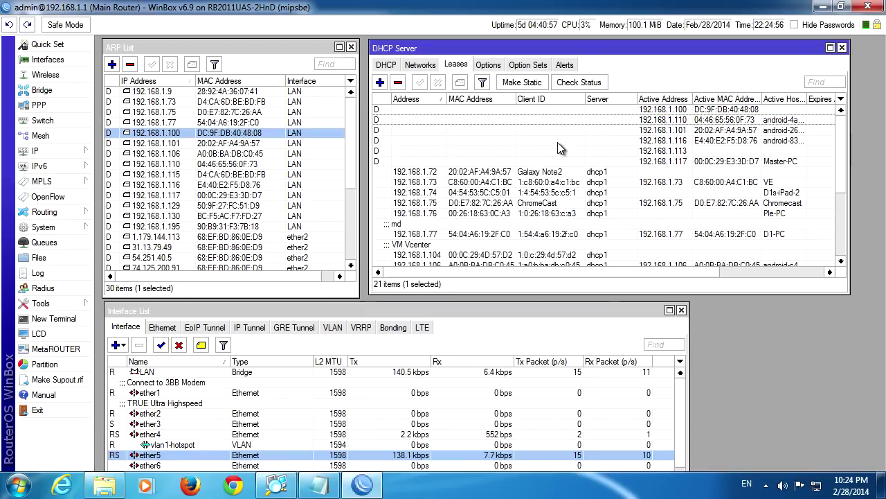
Set the address of the MikroTik host's static 192.168.1.115 lease to 192.168.1.88, and apply and save the change.
click(474, 237)
scroll(474, 240, down, 2)
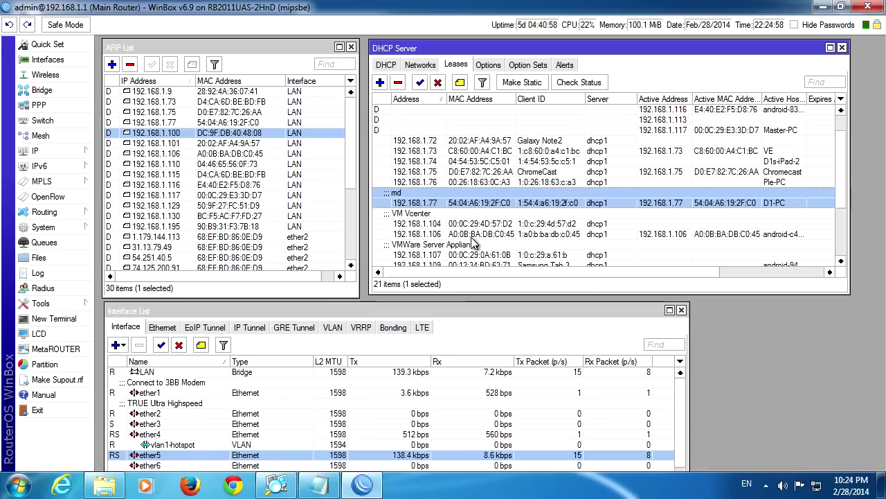
click(457, 254)
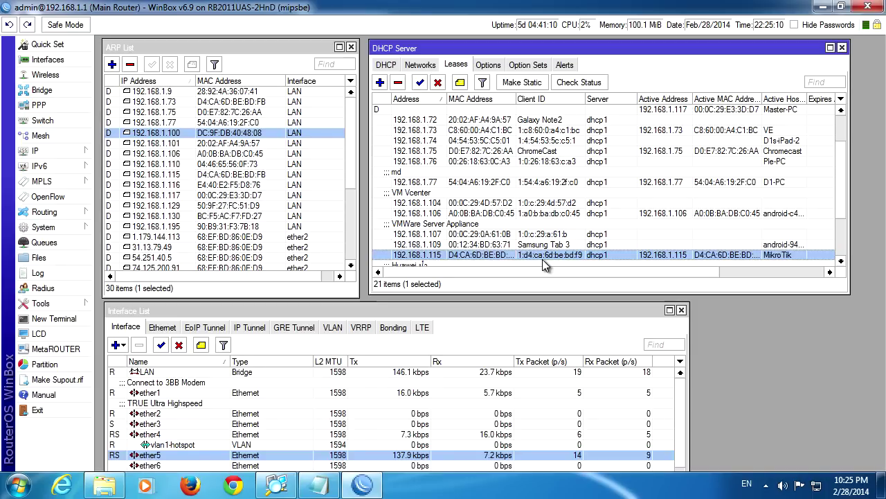
double_click(513, 256)
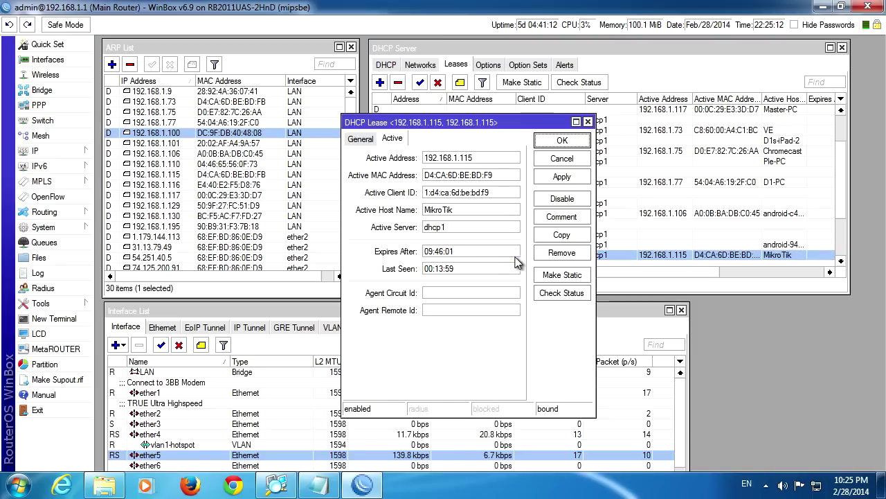
click(361, 139)
click(484, 157)
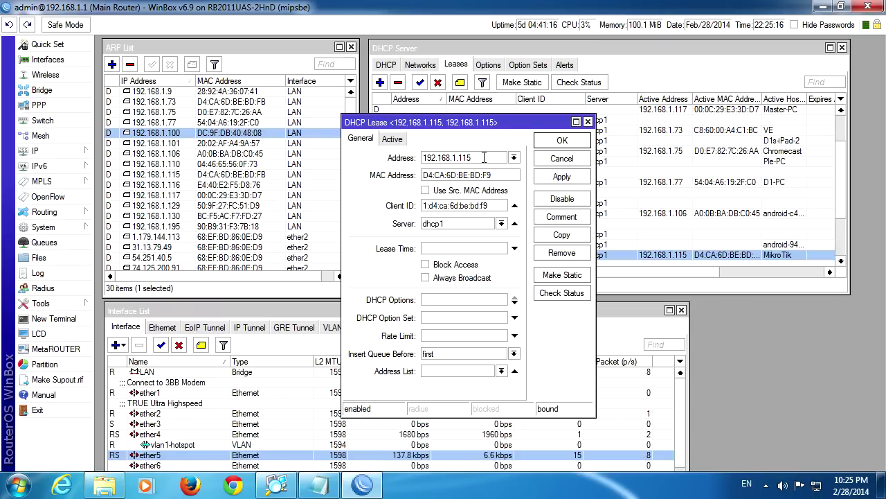
key(BackSpace)
key(BackSpace)
key(BackSpace)
text(88)
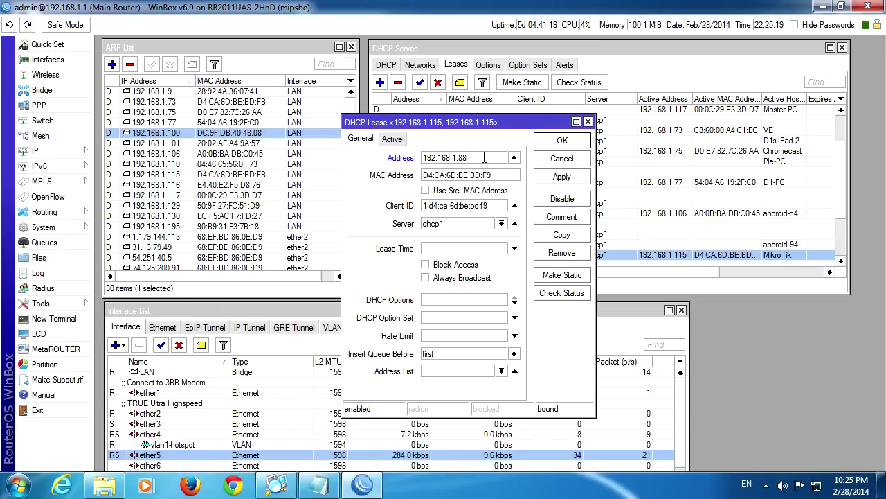
click(562, 177)
click(561, 140)
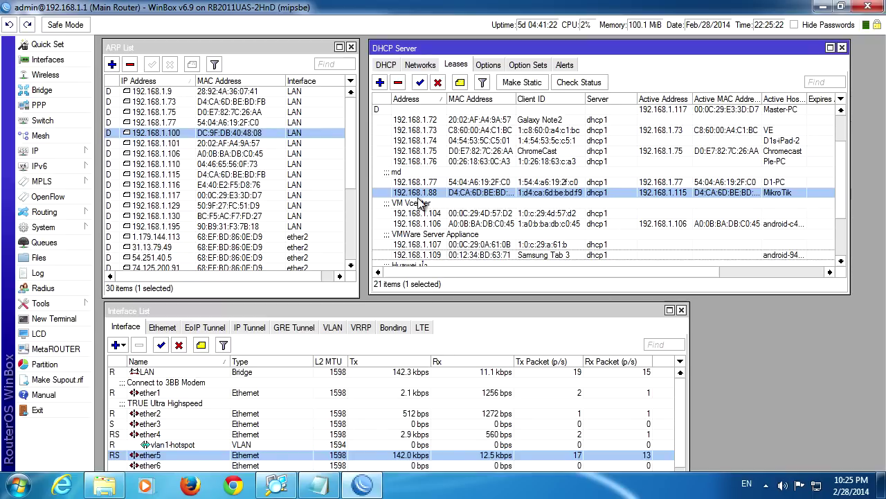